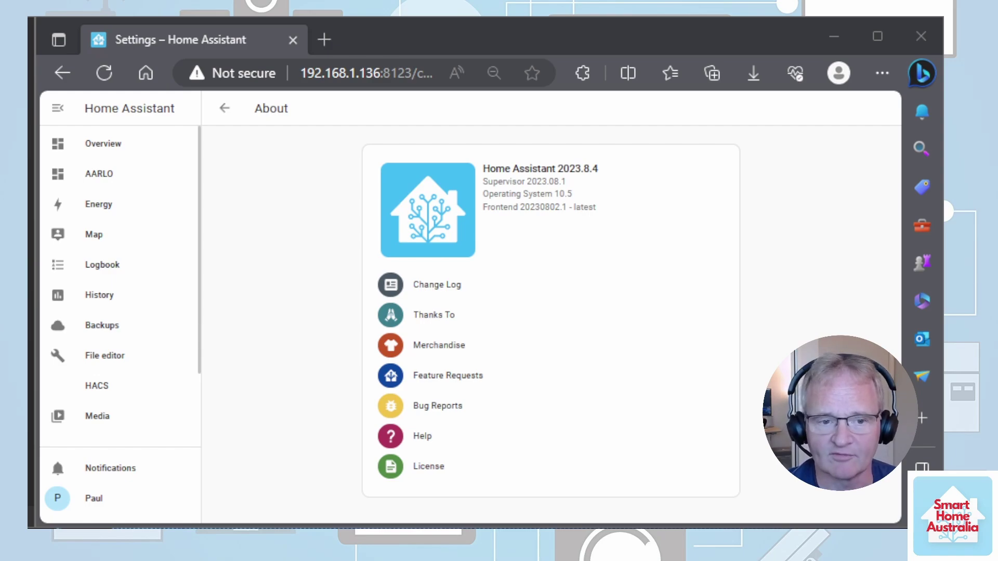
Go to Settings > Add-ons > Add-on Store and search it for 'ssh'.
scroll(129, 369, down, 2)
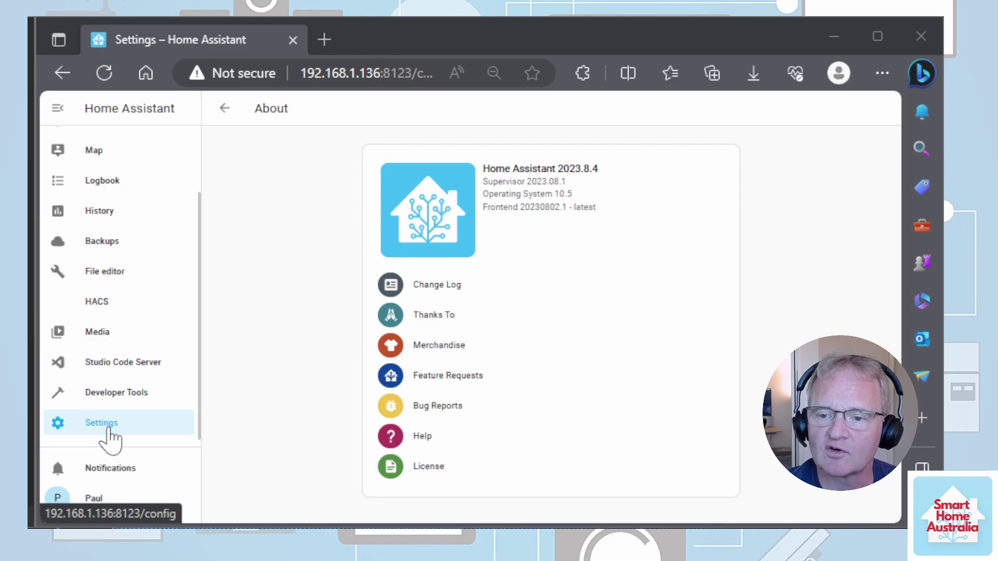
click(104, 426)
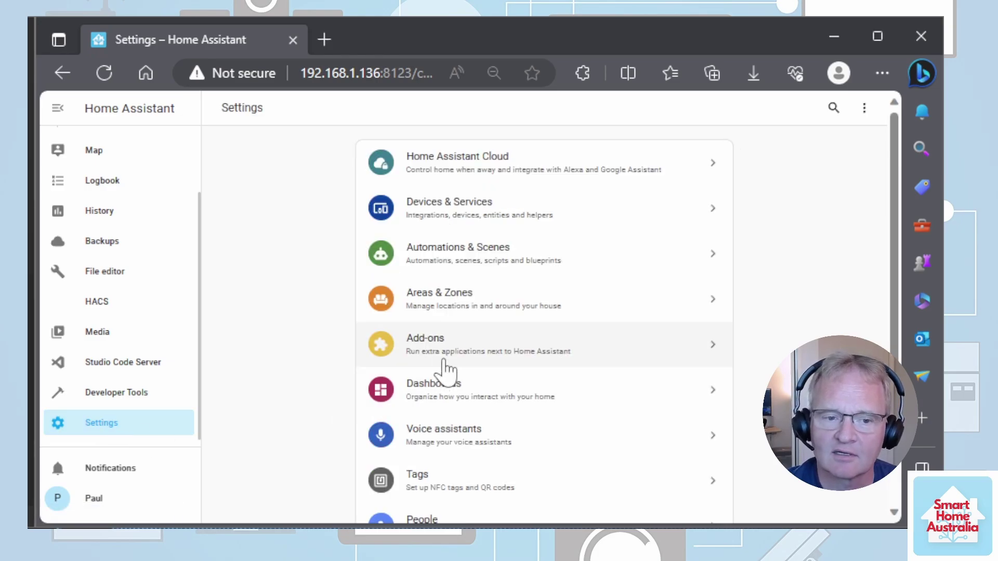
click(440, 363)
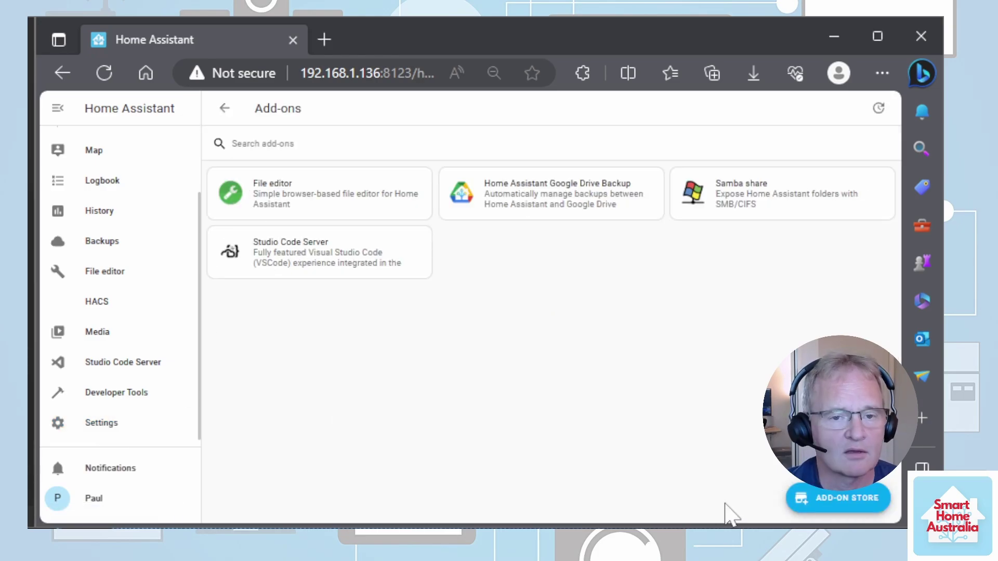
click(840, 500)
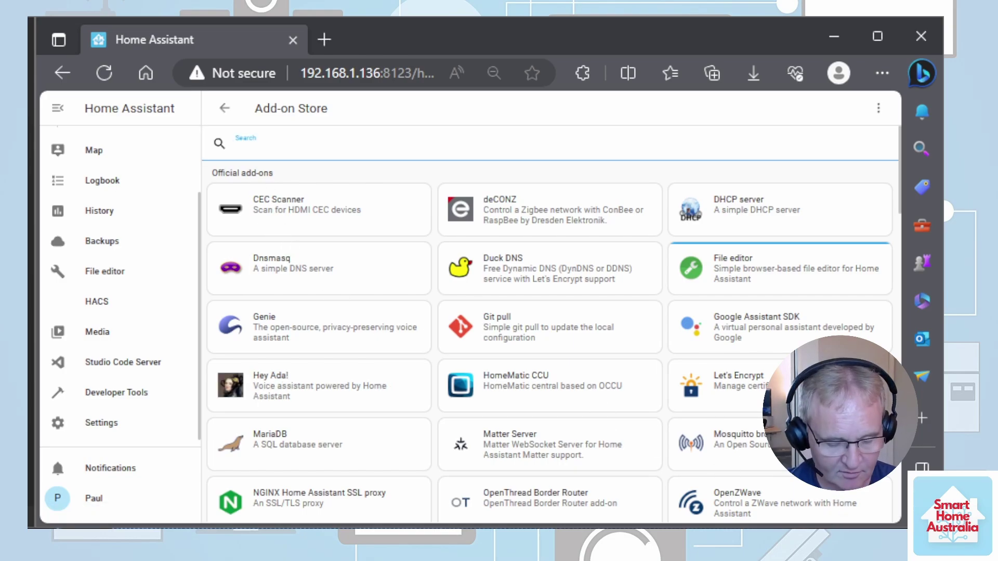
text(ssh)
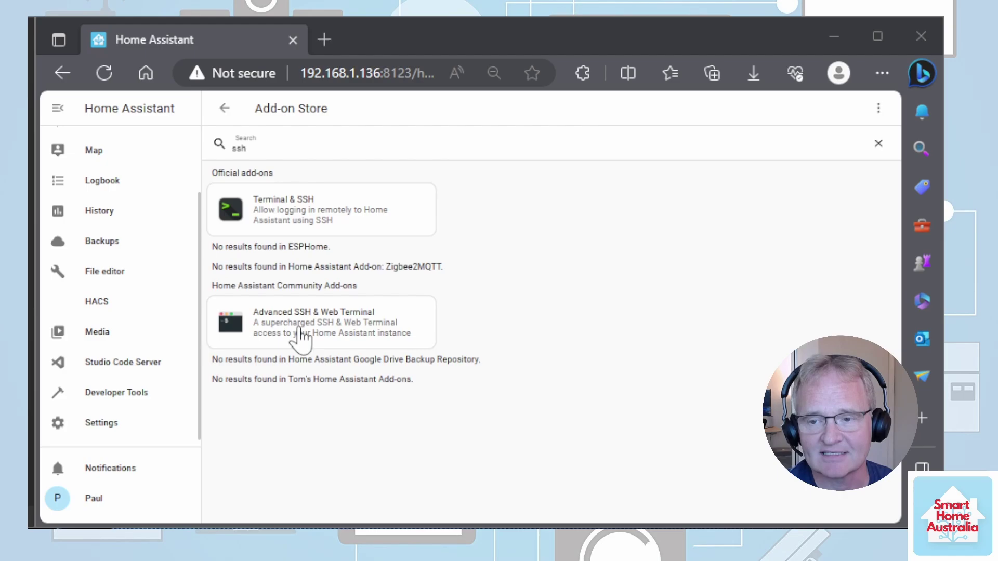
Install Advanced SSH & Web Terminal with Watchdog, Auto update and Show in sidebar switched on.
click(300, 333)
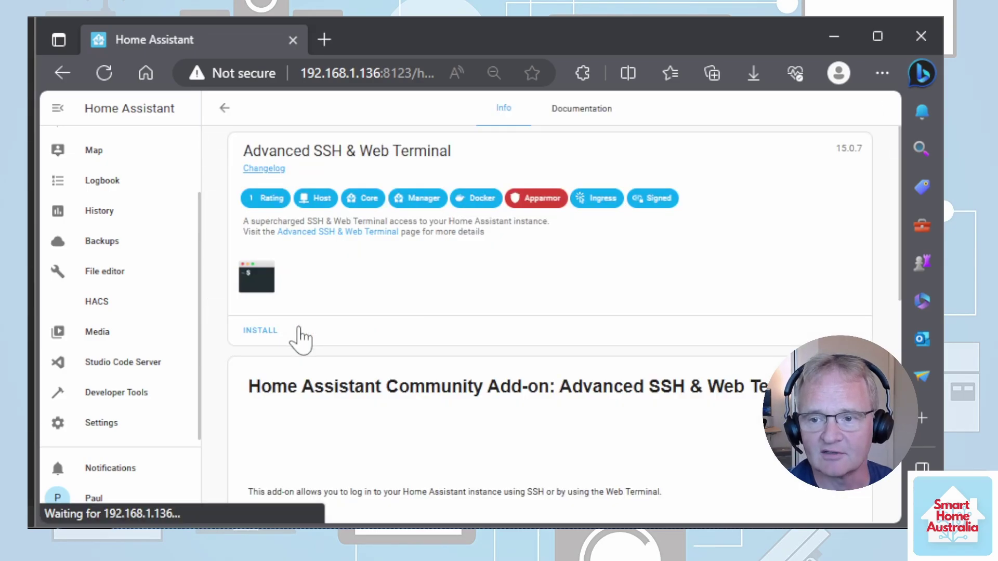
click(259, 332)
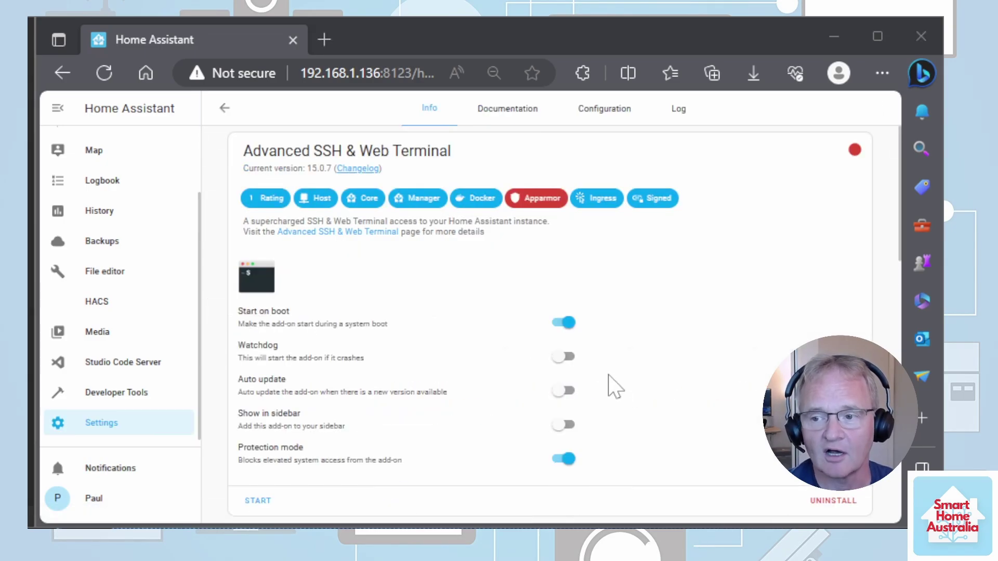
click(562, 357)
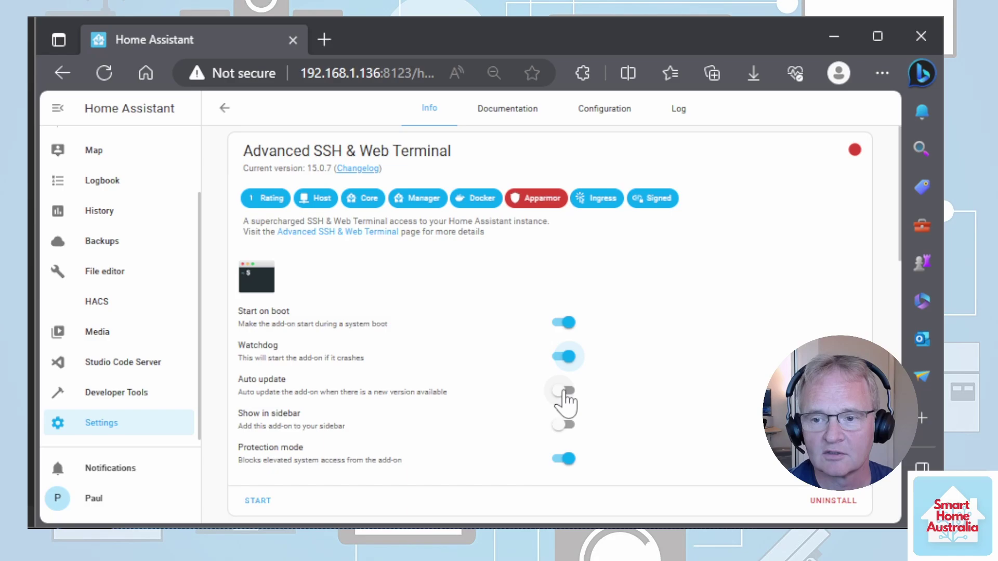
click(564, 393)
click(562, 427)
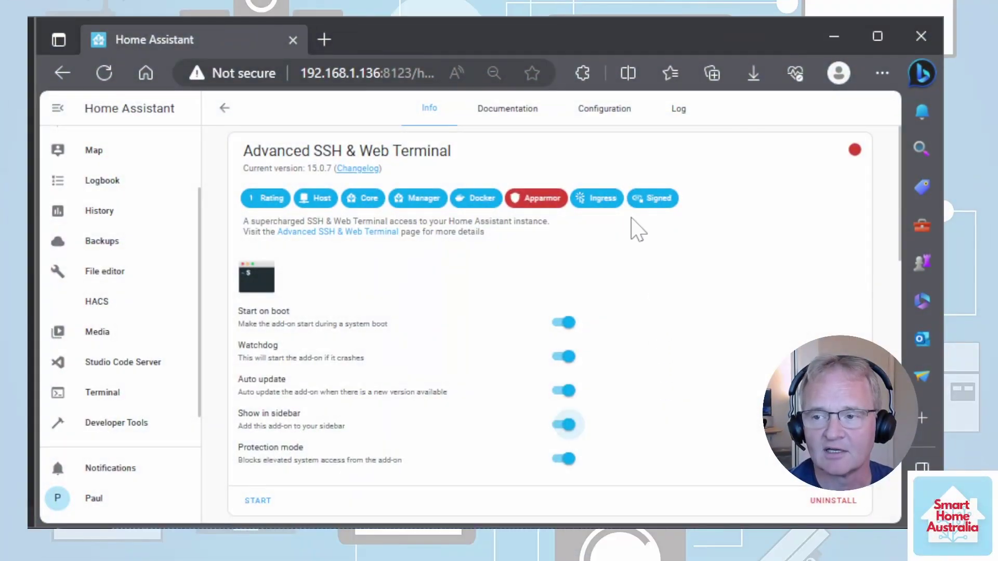
click(603, 112)
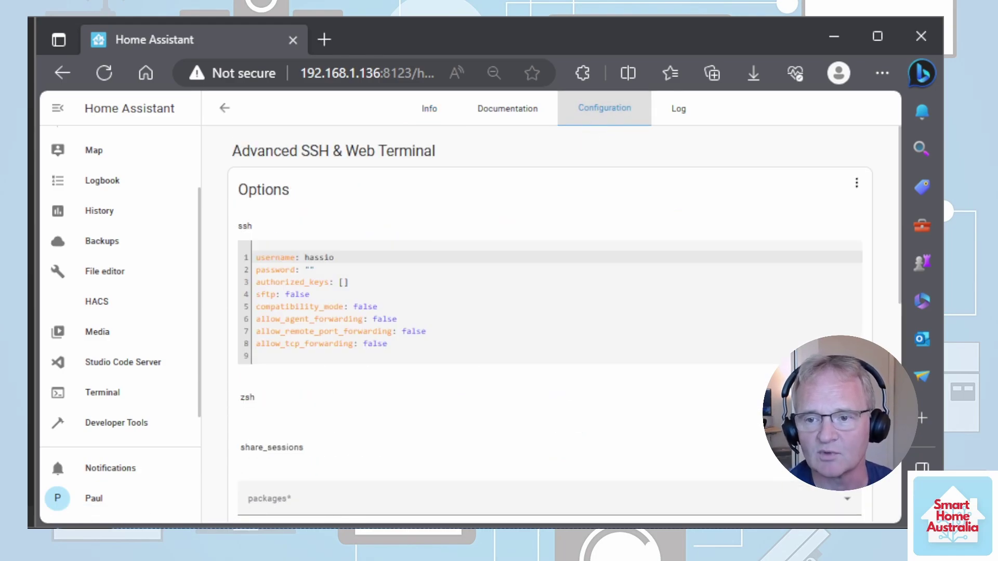
Select the default username 'hassio' in the add-on's YAML options to replace it.
double_click(319, 257)
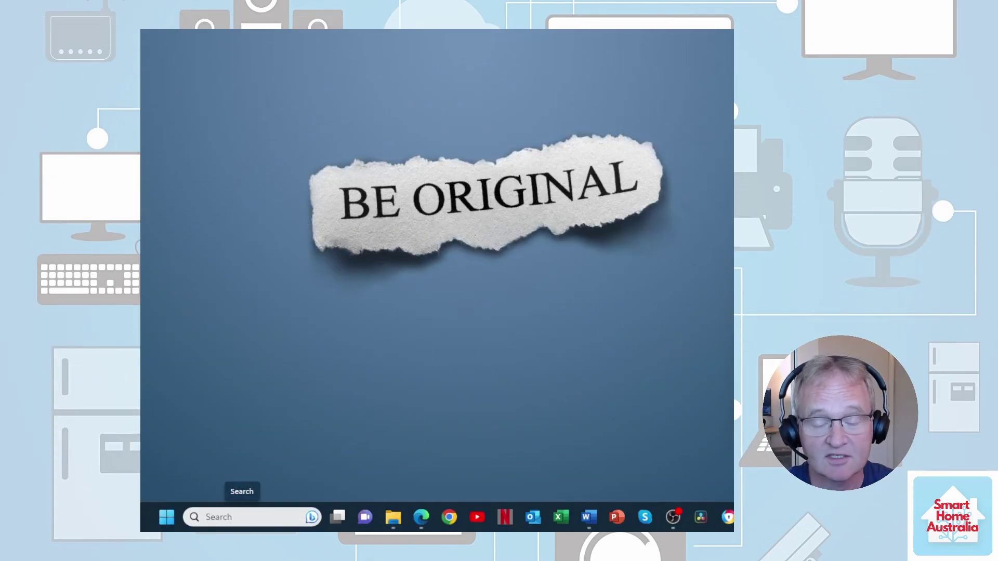
Run ssh-keygen in Command Prompt, keeping the default key location and an empty passphrase.
click(242, 518)
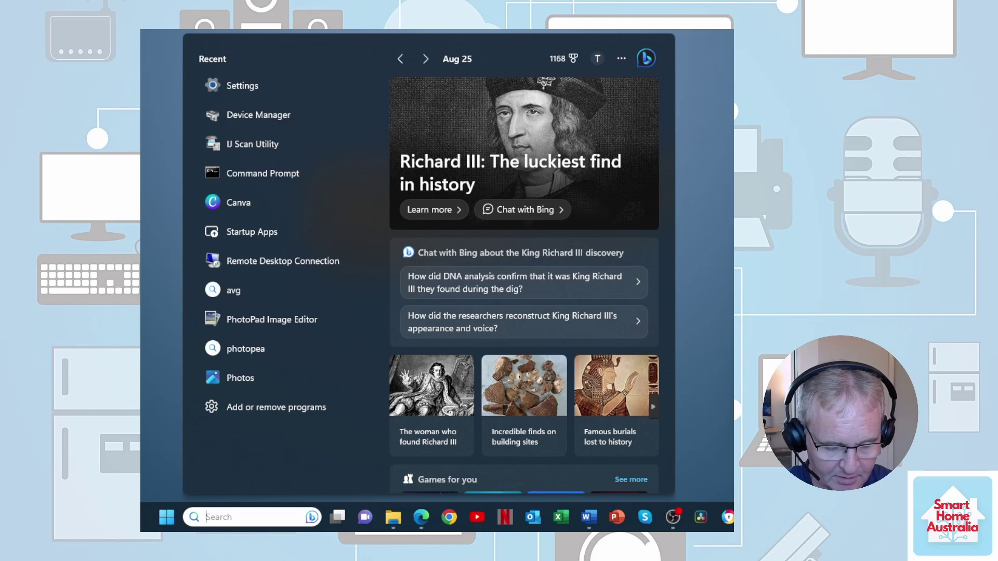
text(cmd)
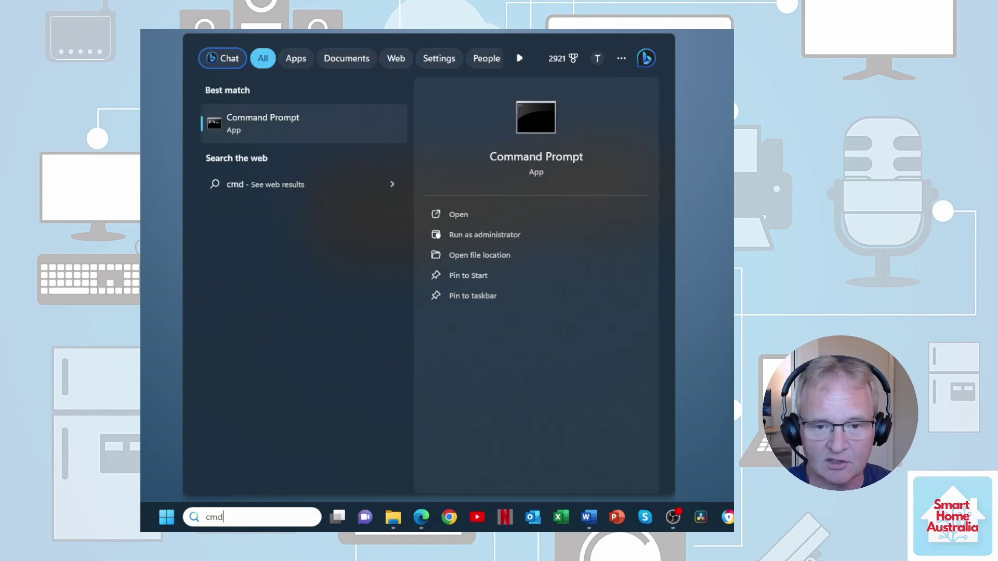
key(Return)
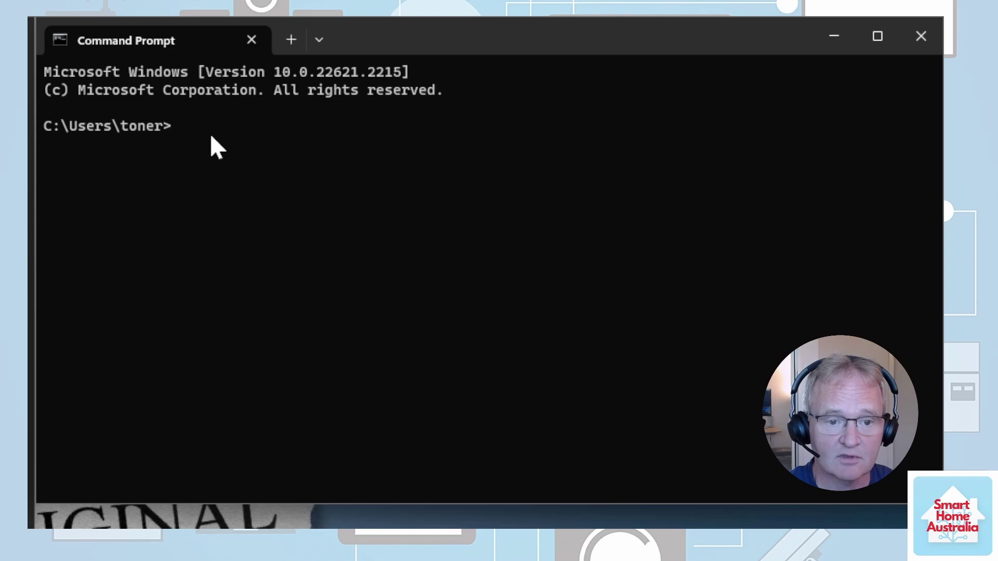
text(ssh)
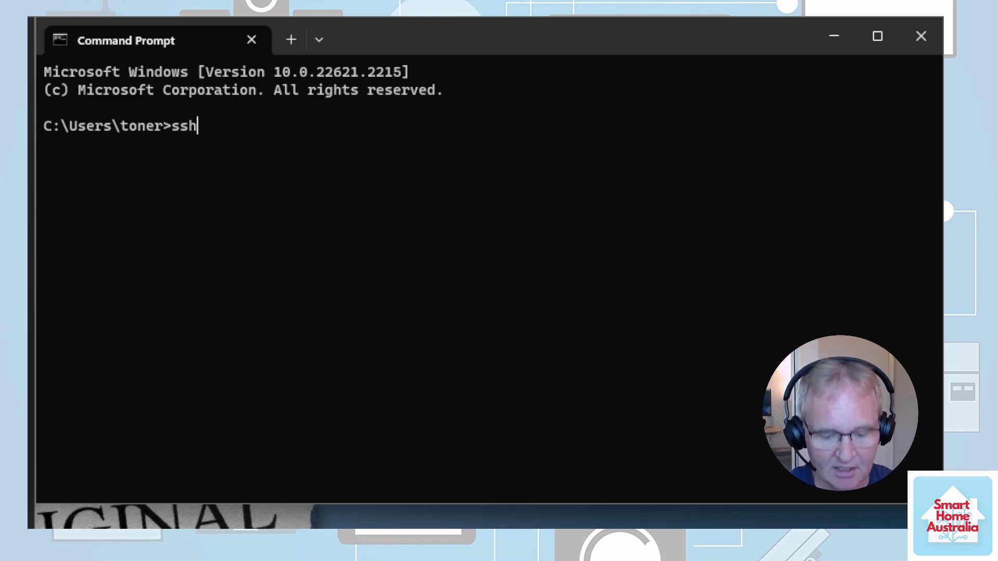
text(-keygen)
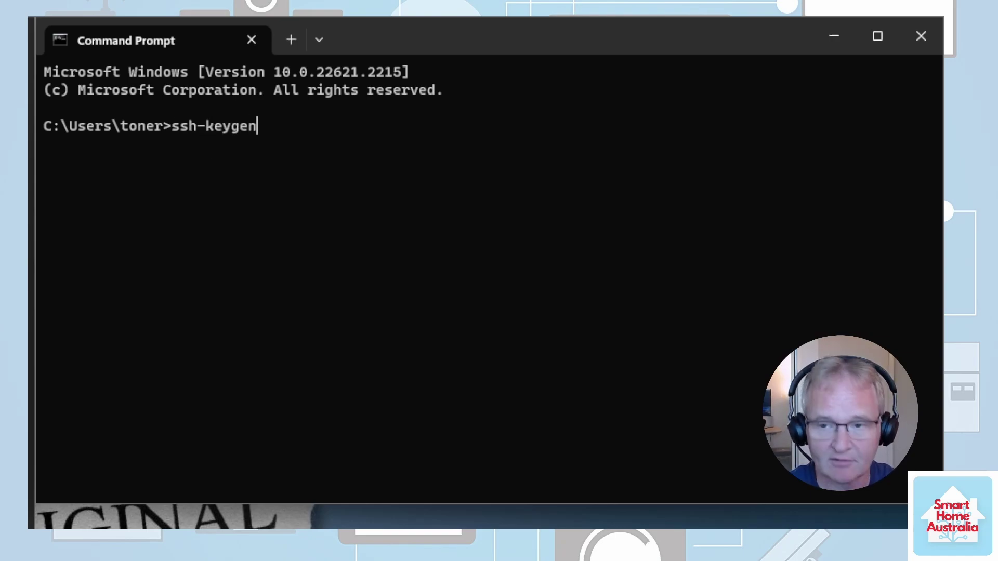
key(Return)
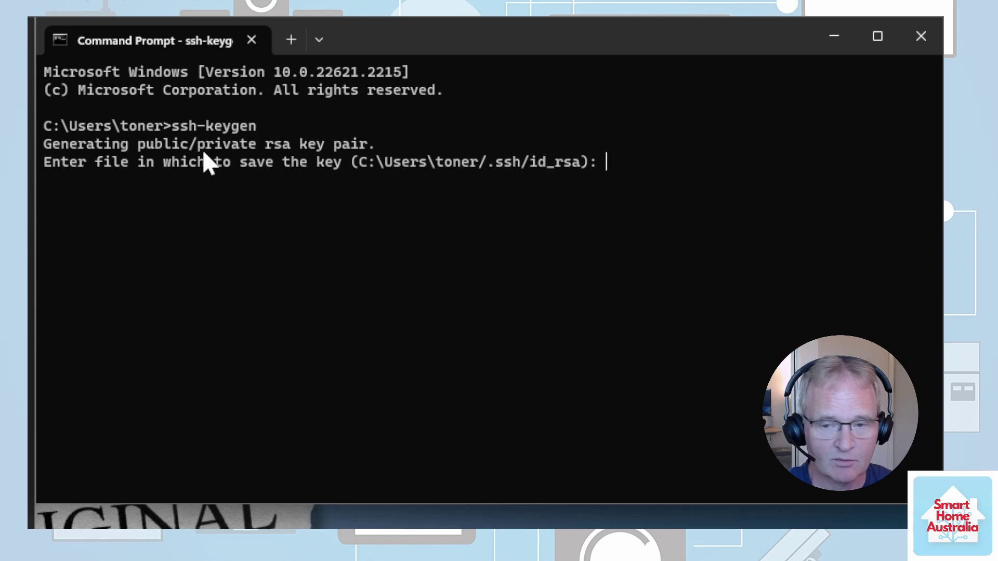
key(Return)
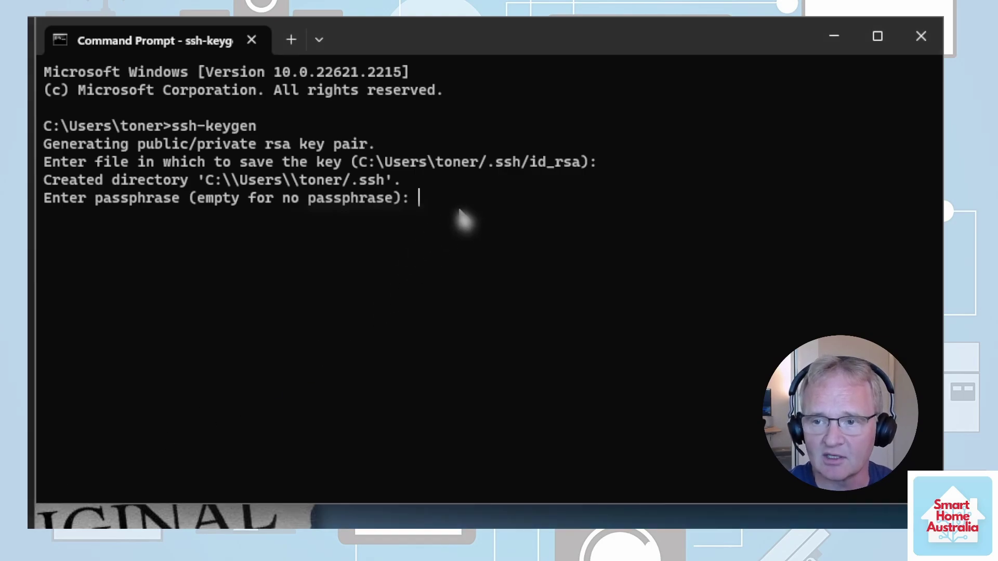
key(Return)
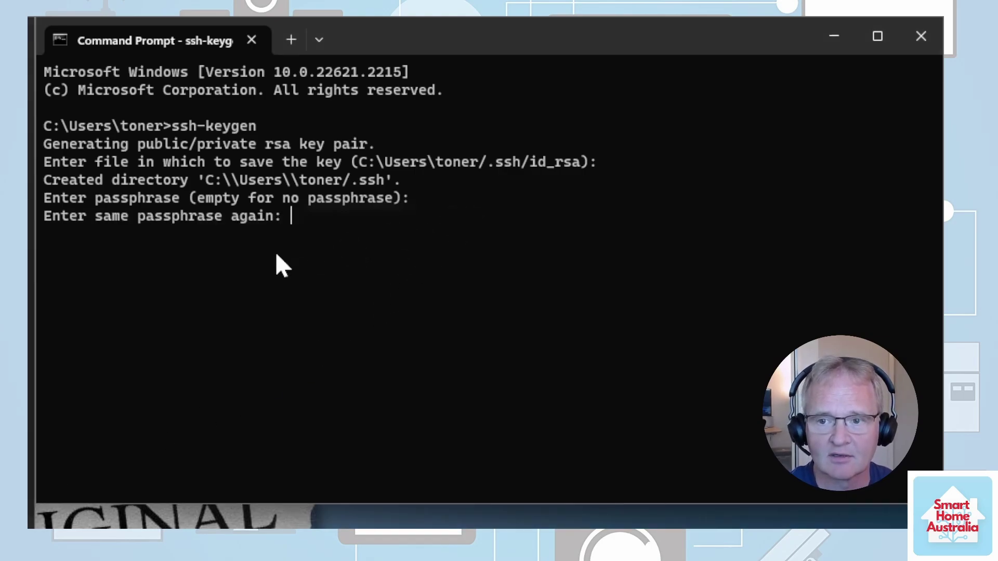
key(Return)
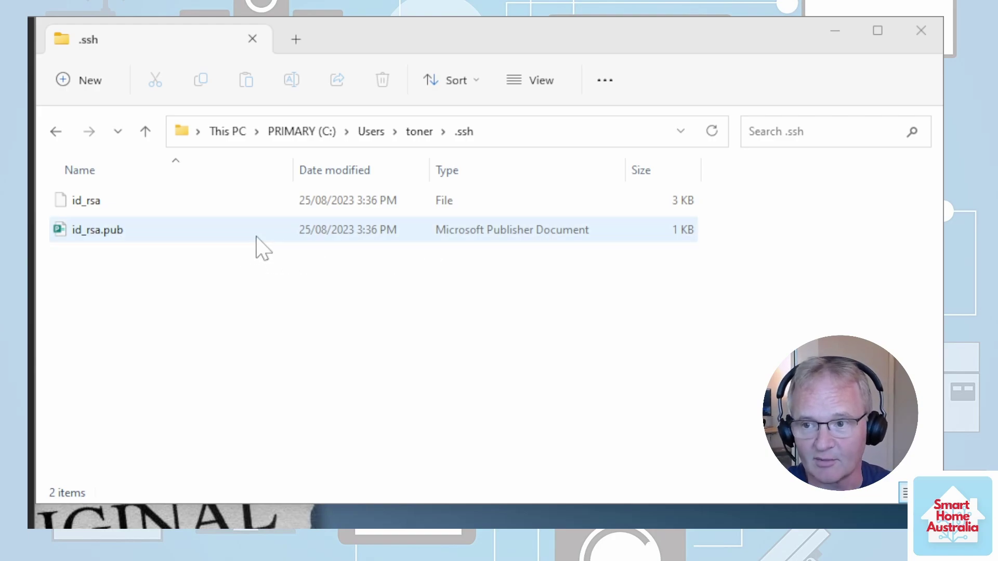
Open id_rsa.pub in Notepad and copy the whole ssh-rsa public key.
right_click(114, 240)
mouse_move(280, 330)
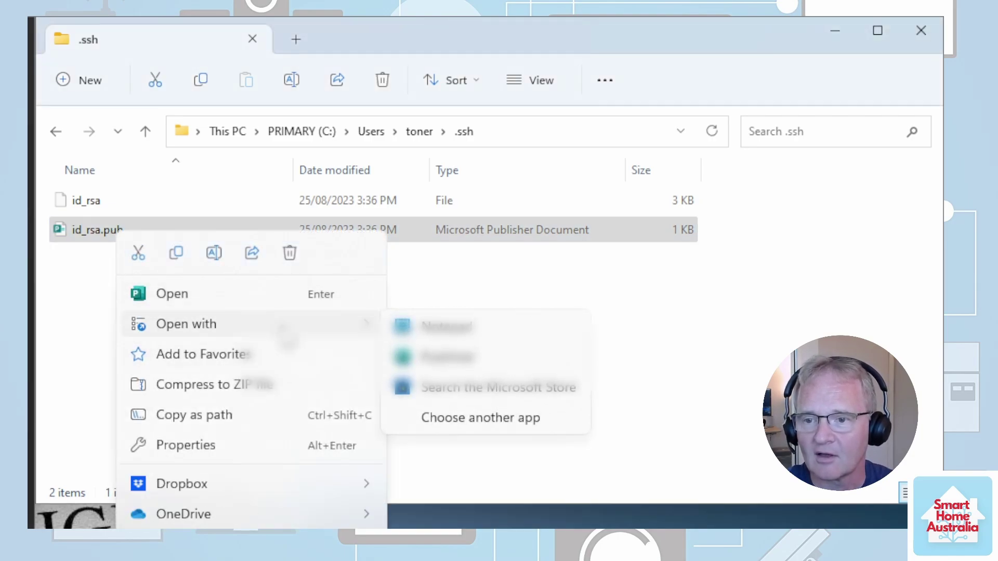
click(458, 327)
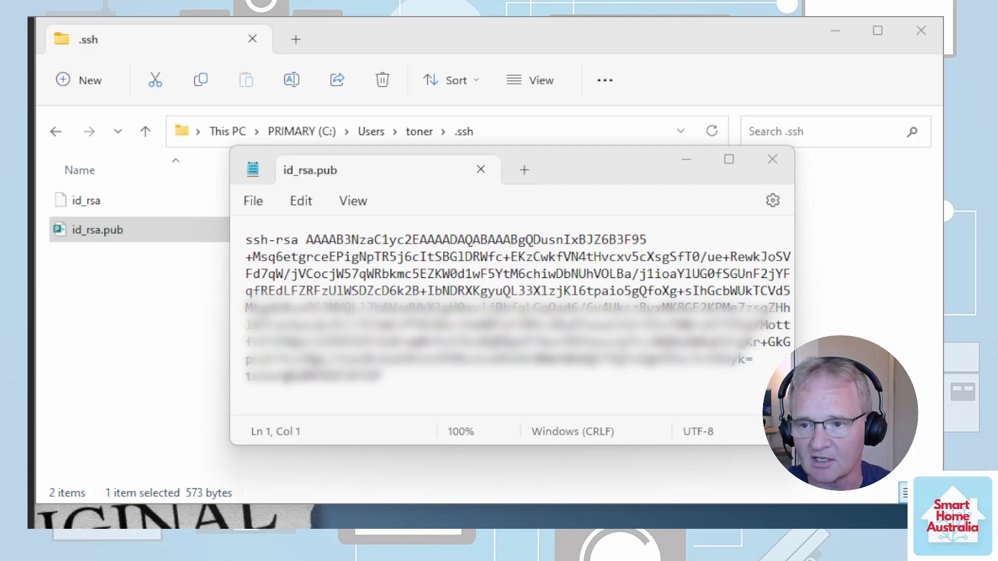
drag(382, 375, 245, 238)
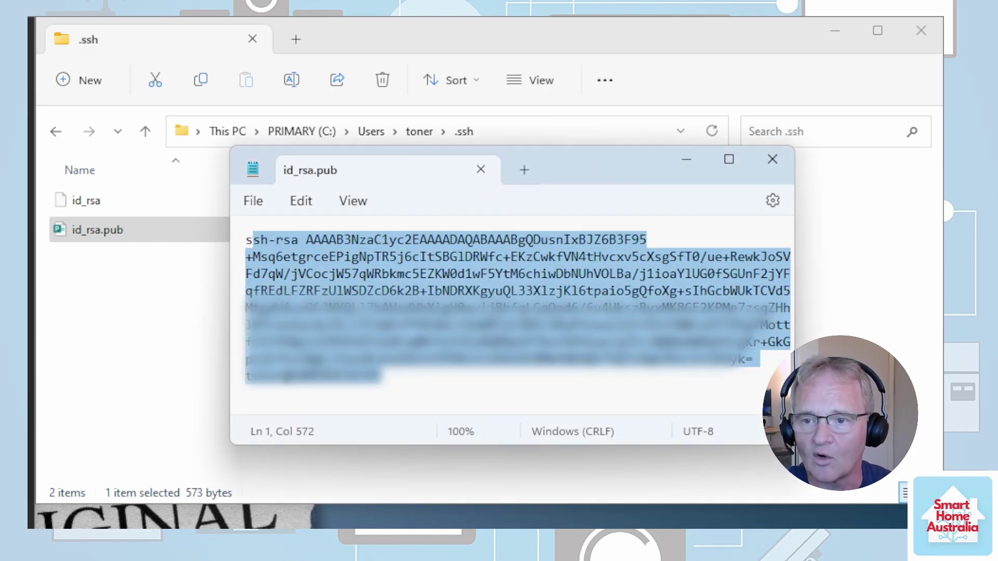
right_click(289, 252)
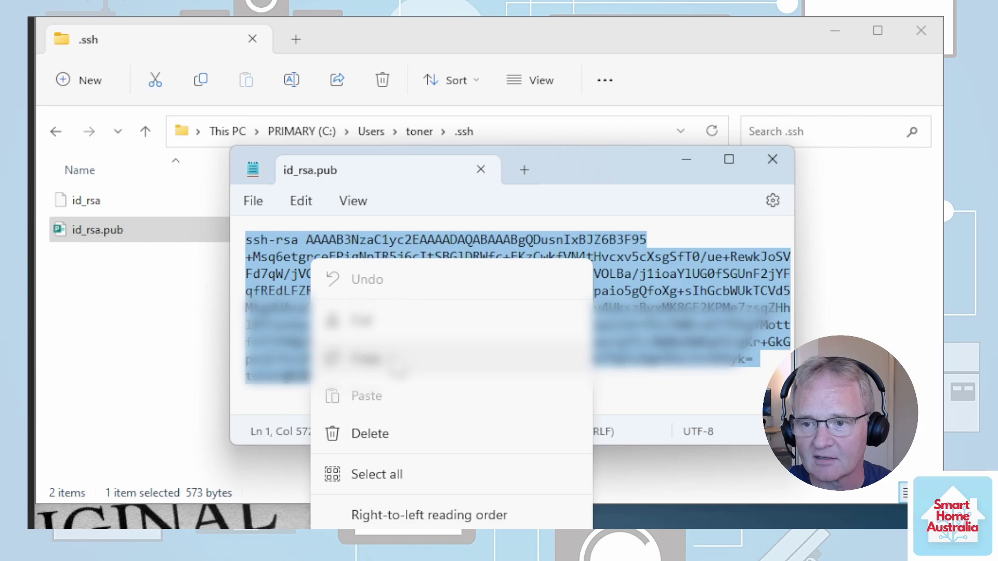
click(395, 364)
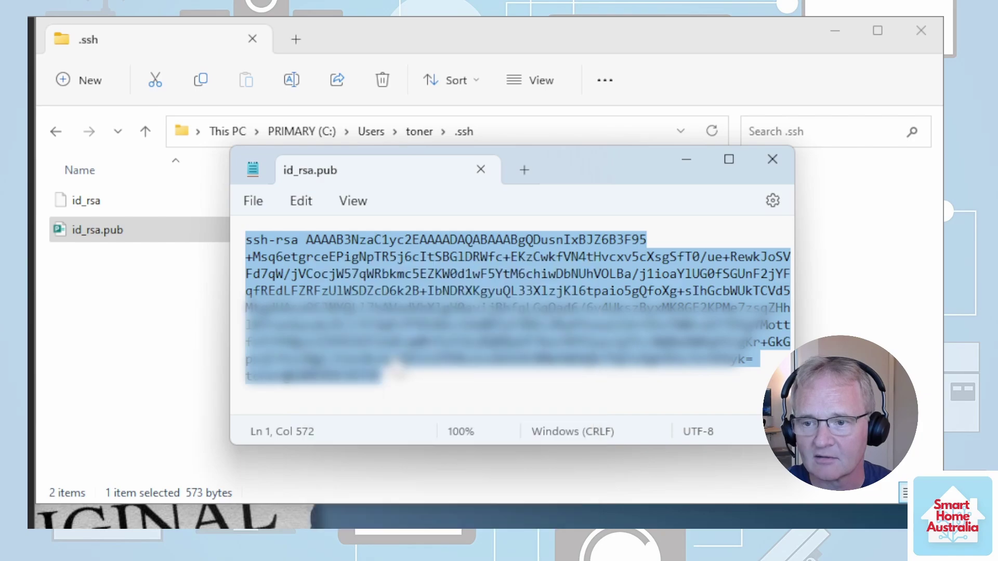
click(686, 167)
Replace the empty [] after authorized_keys with a '- >-' entry holding the pasted public key.
key(alt+Tab)
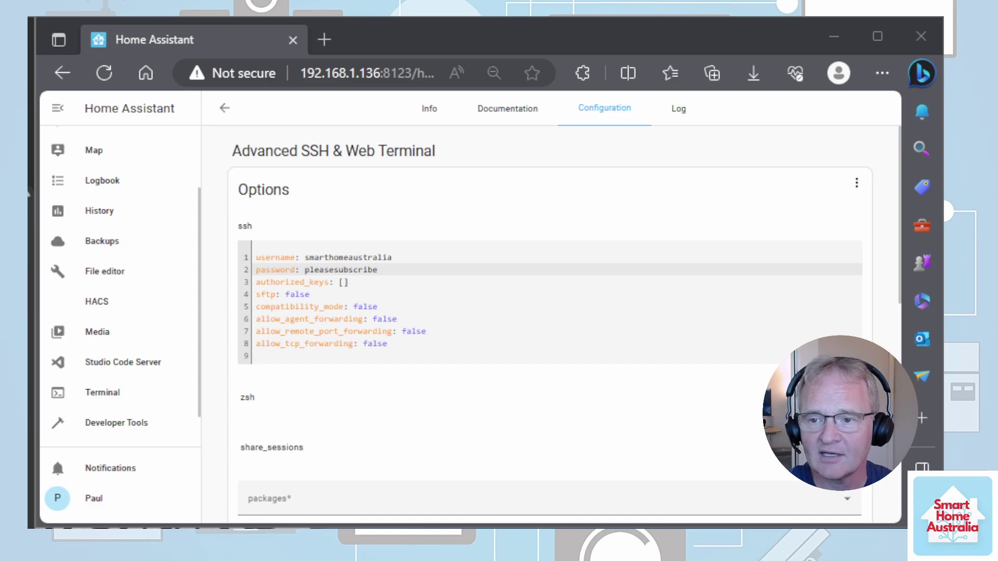
click(348, 281)
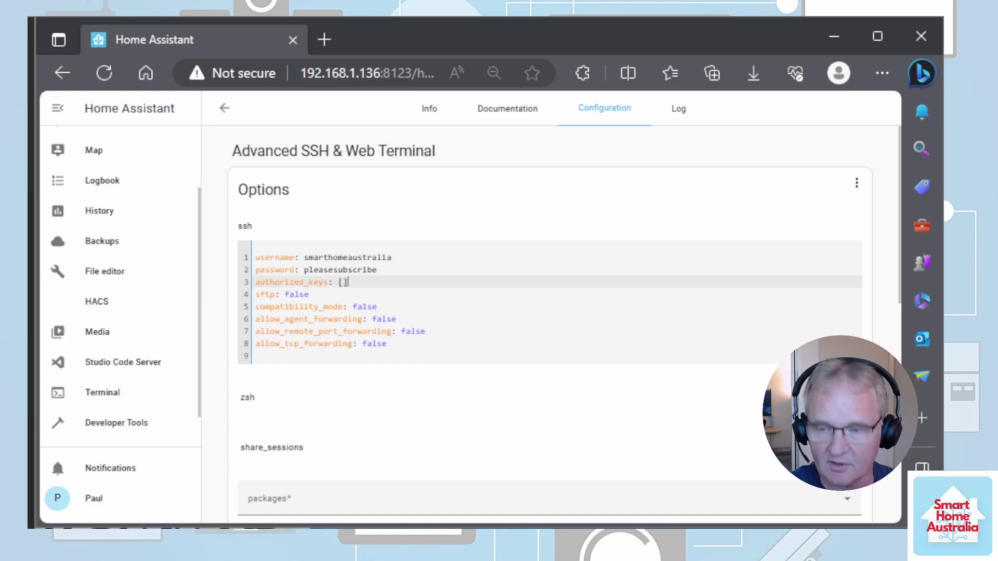
key(BackSpace)
key(BackSpace)
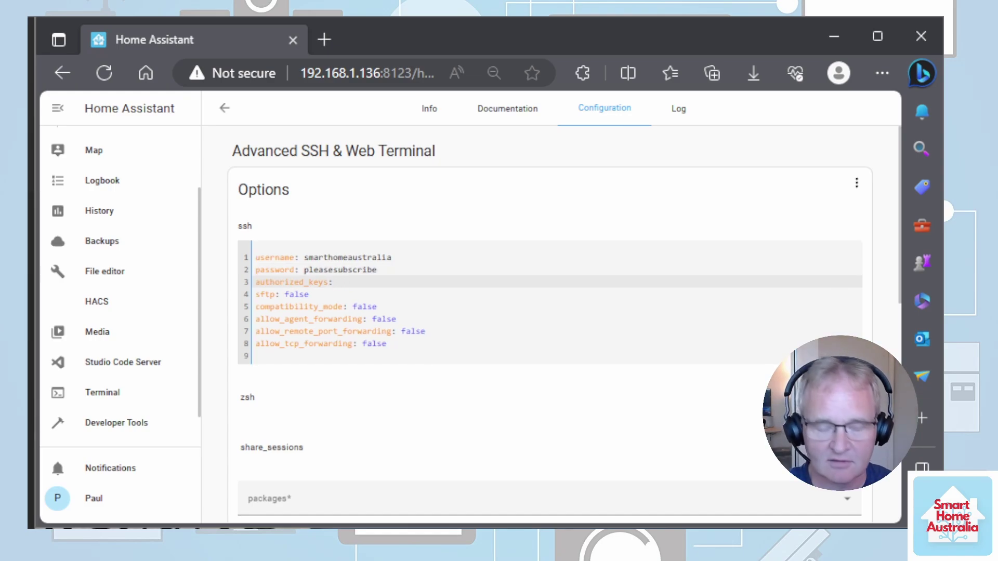
key(Return)
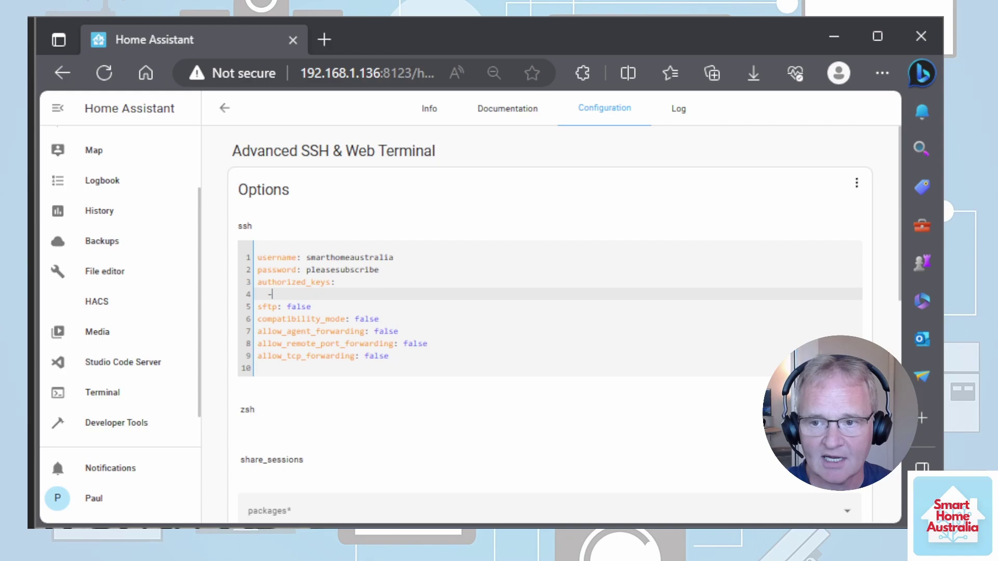
text(- >)
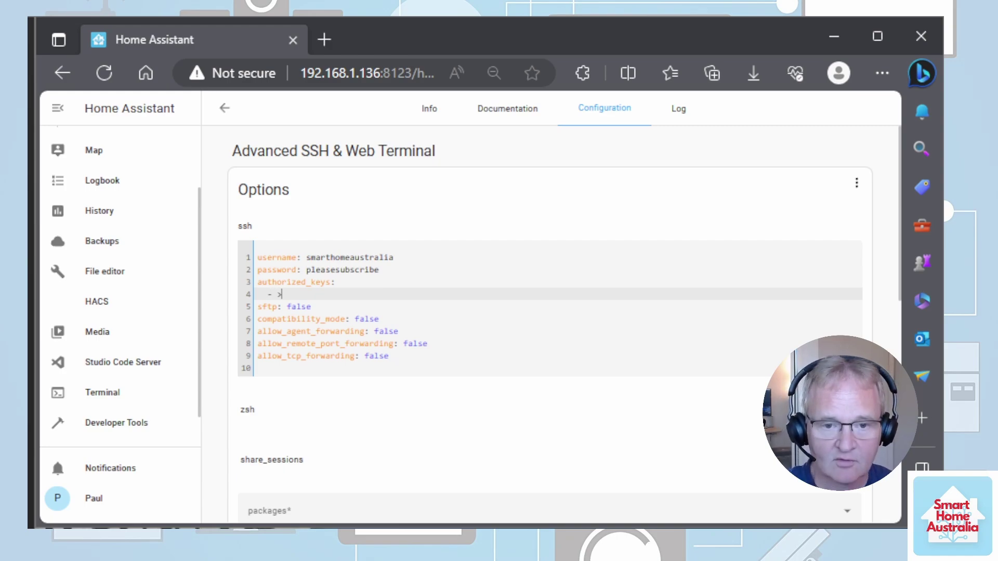
text(-)
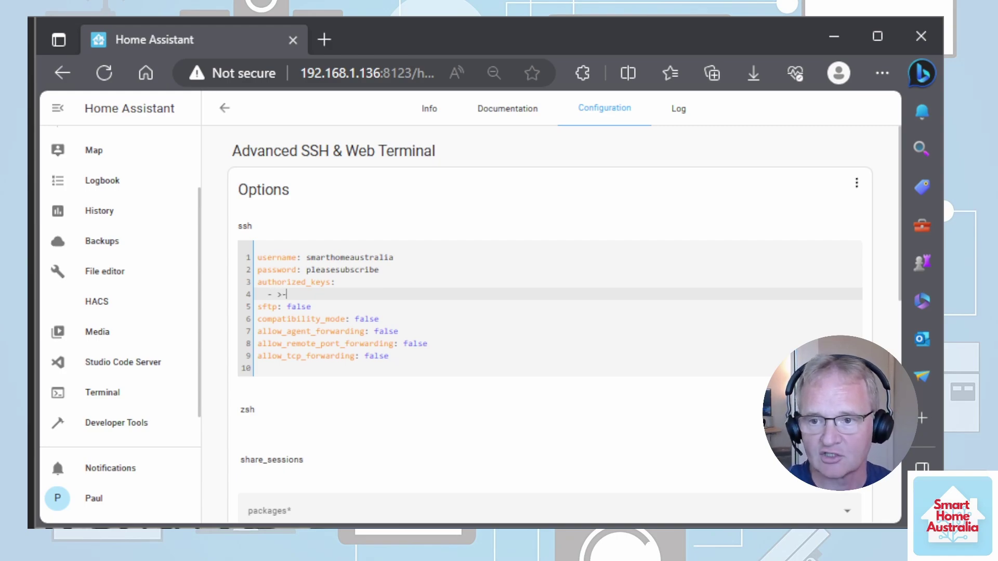
key(Return)
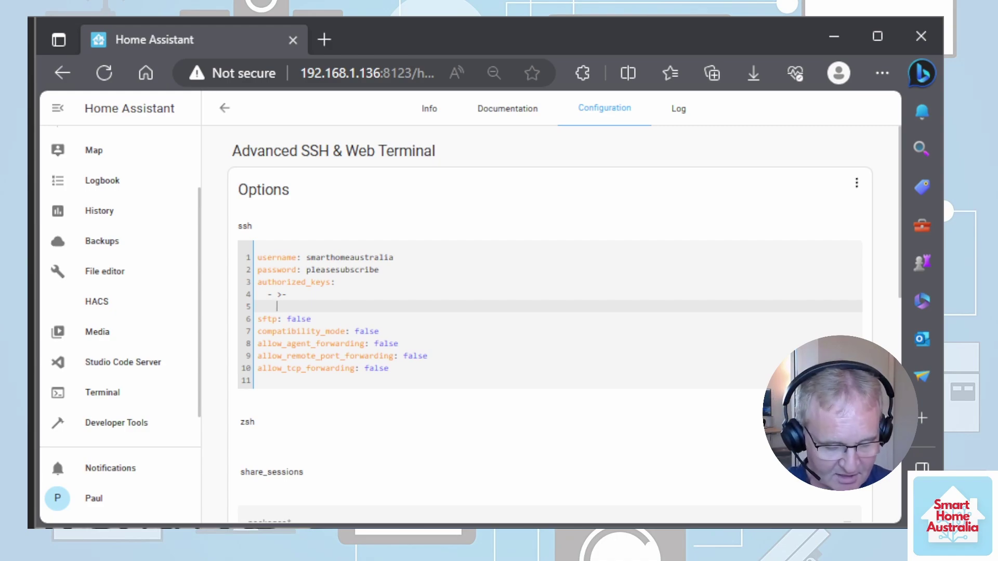
key(ctrl+v)
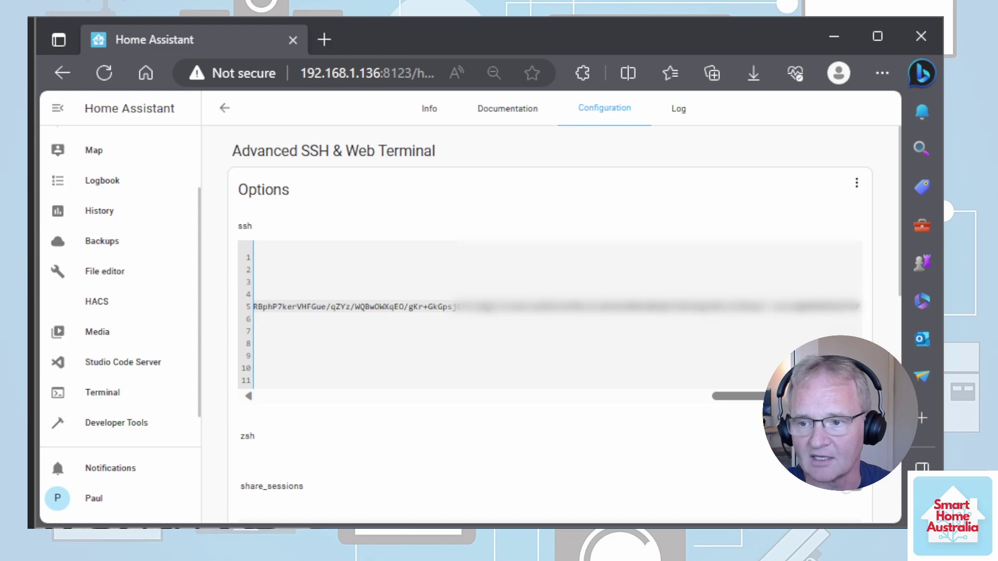
scroll(267, 407, left, 10)
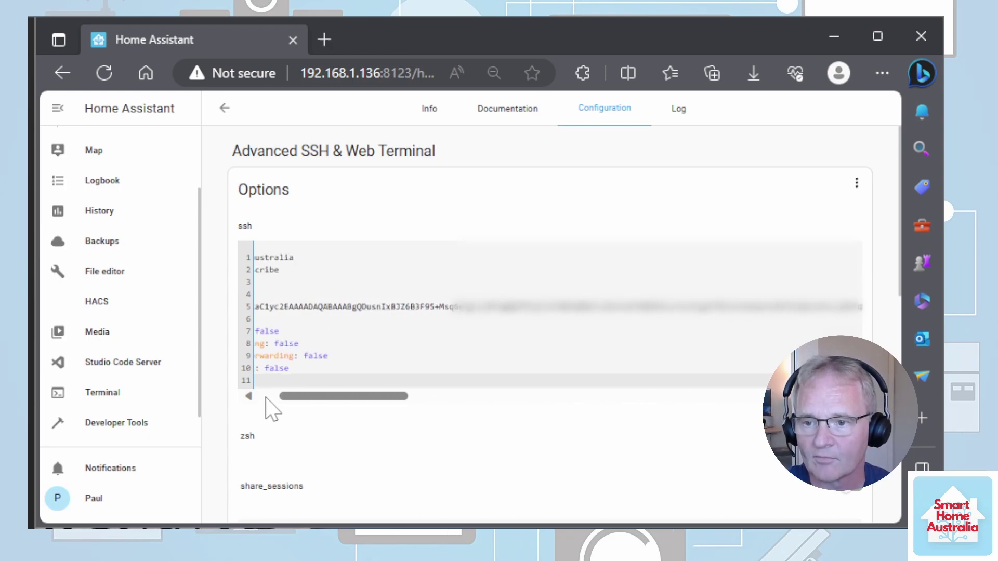
scroll(751, 415, down, 5)
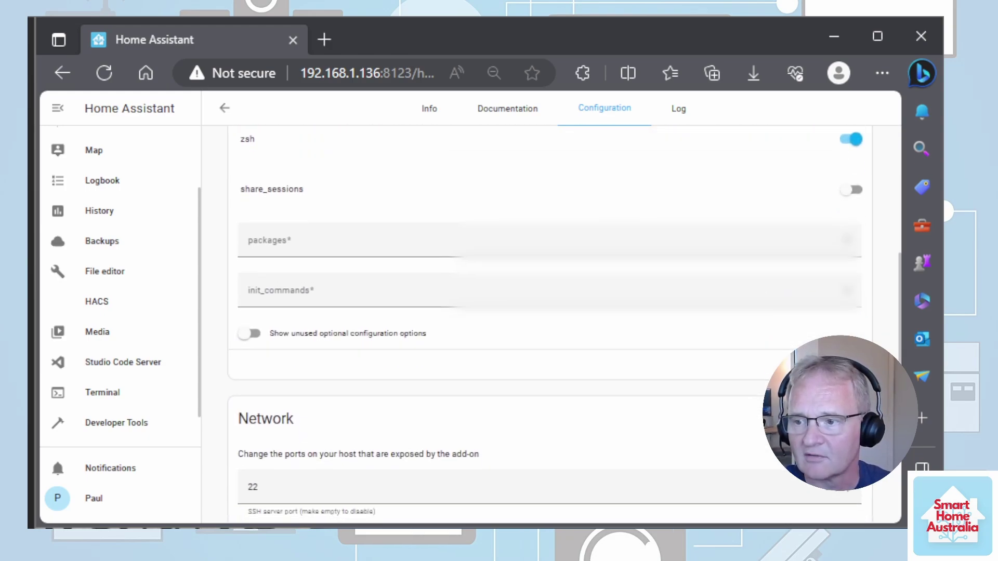
Start the add-on and confirm its log shows the SSH server listening on port 22.
click(430, 115)
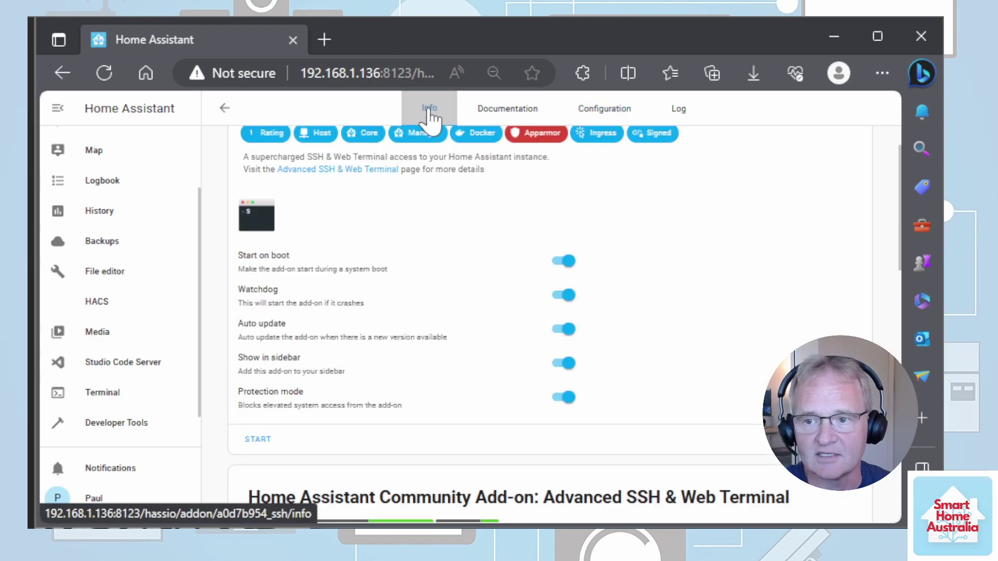
click(260, 440)
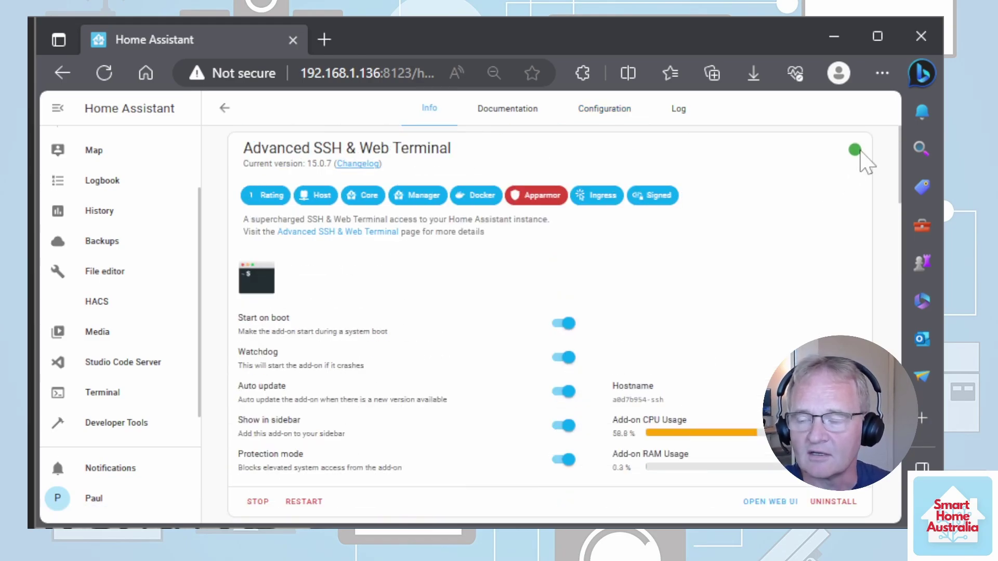
mouse_move(856, 156)
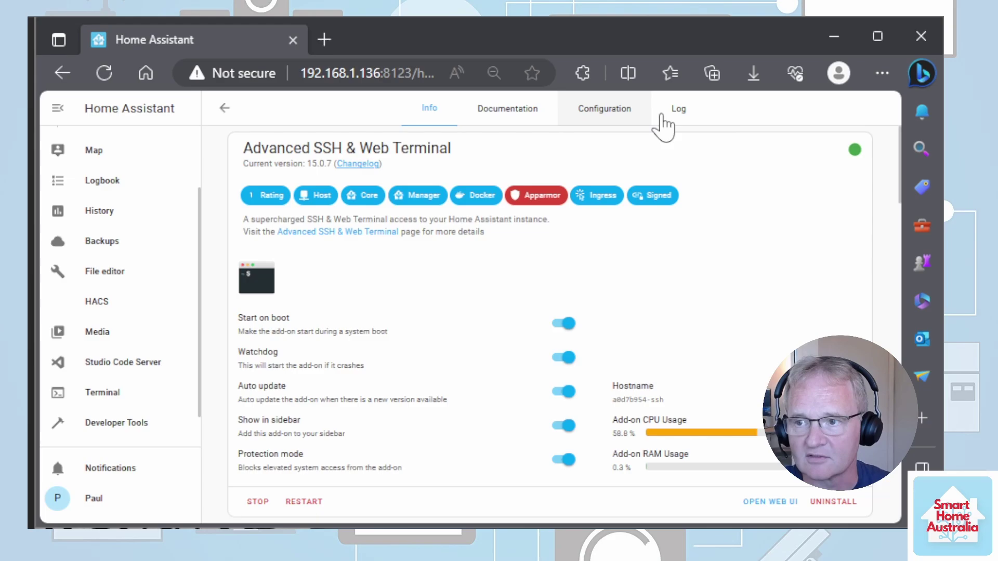
click(682, 116)
scroll(564, 288, down, 10)
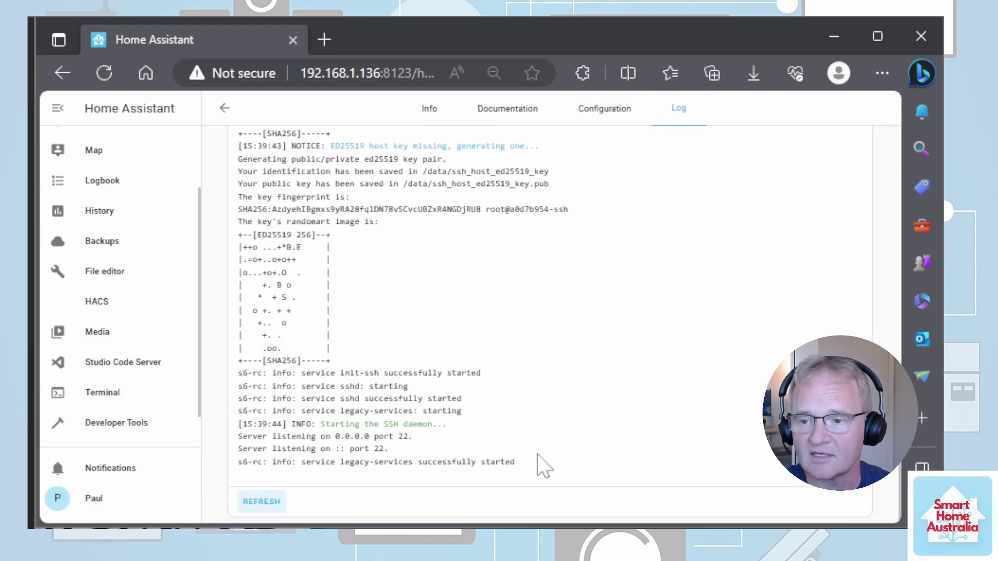
drag(538, 455, 404, 473)
click(404, 473)
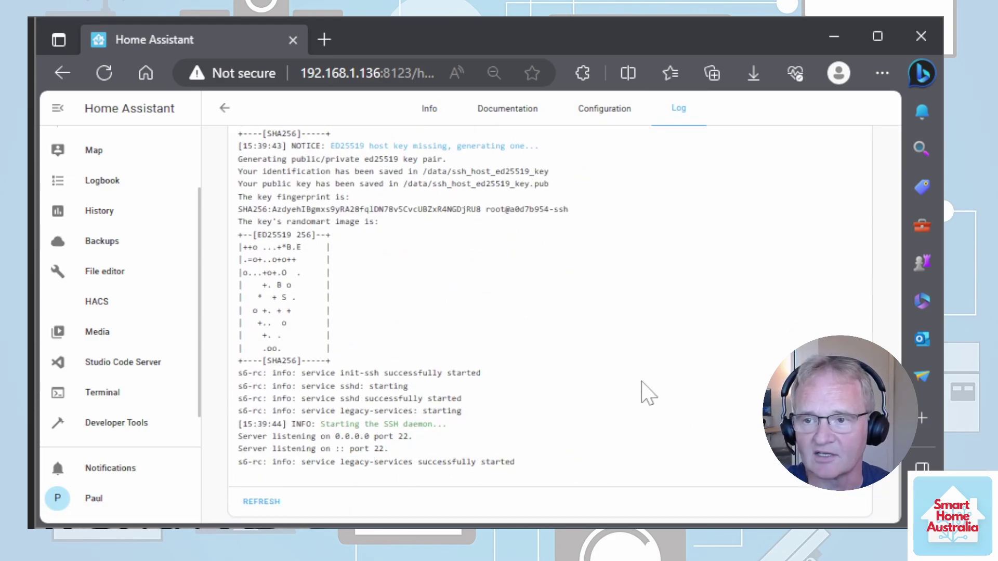
click(428, 111)
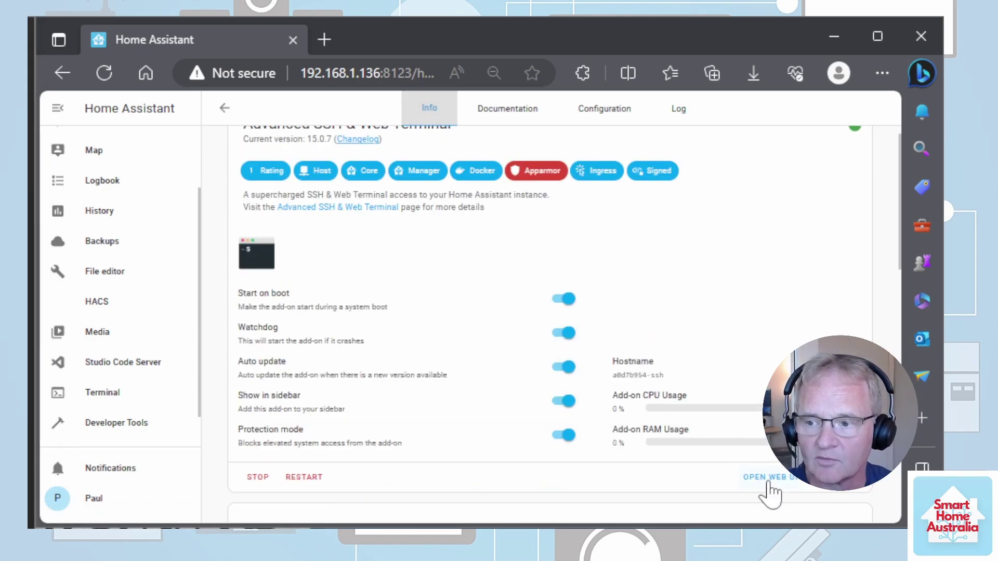
Open the add-on's web terminal and run ls -la in the home folder.
click(766, 479)
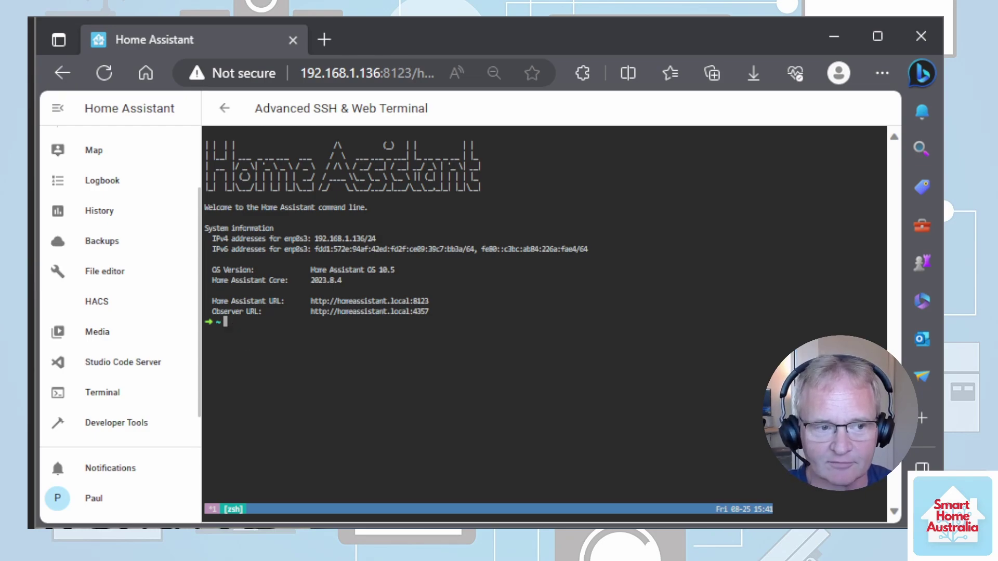
text(l)
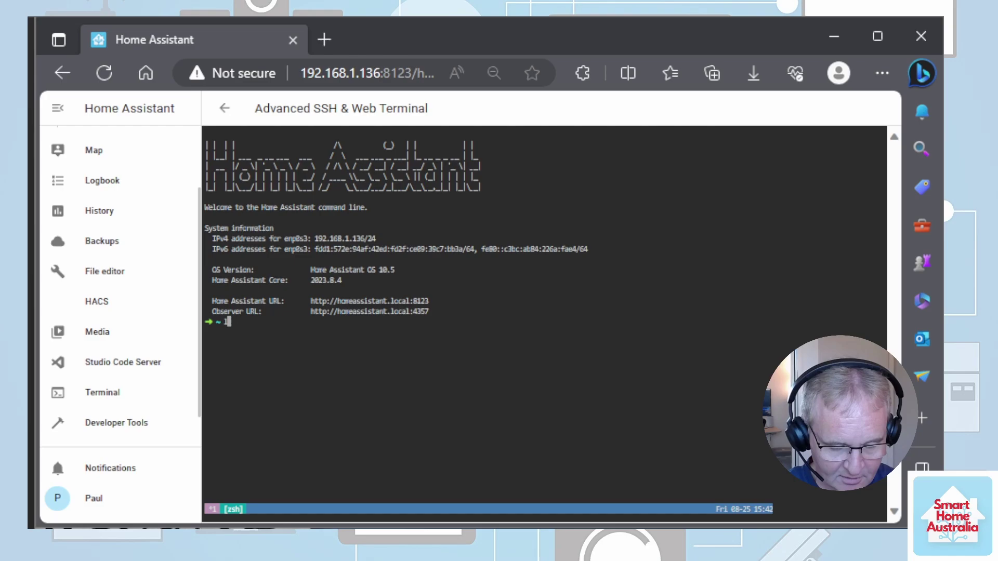
text(s -la)
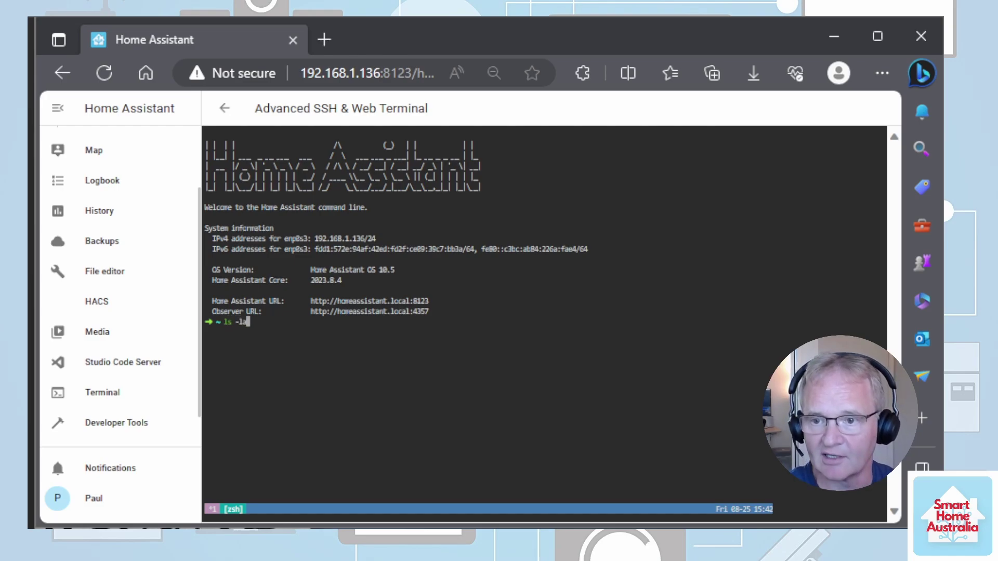
key(Return)
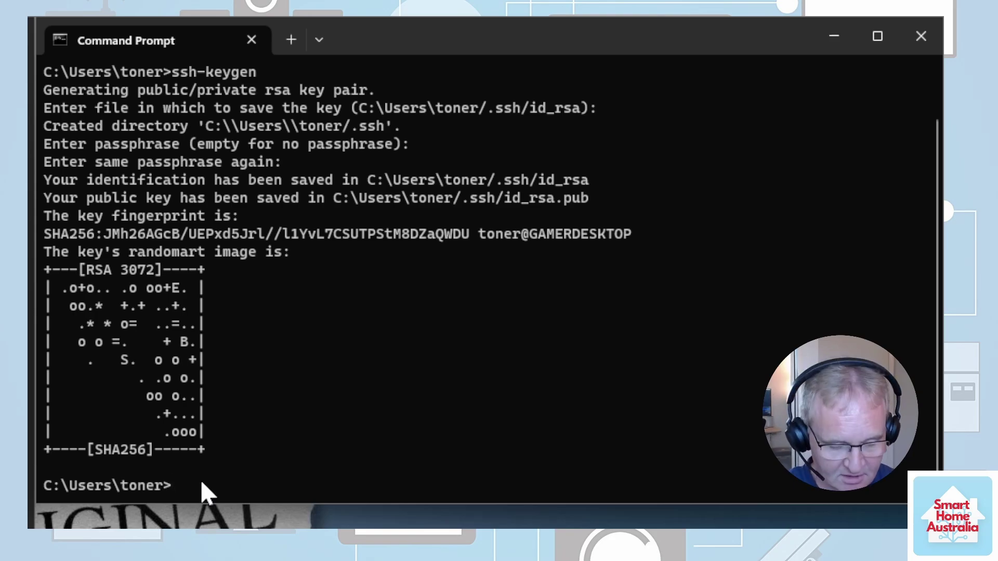
SSH into 192.168.1.136 with the configured username and accept the host key with 'yes'.
text(ssh)
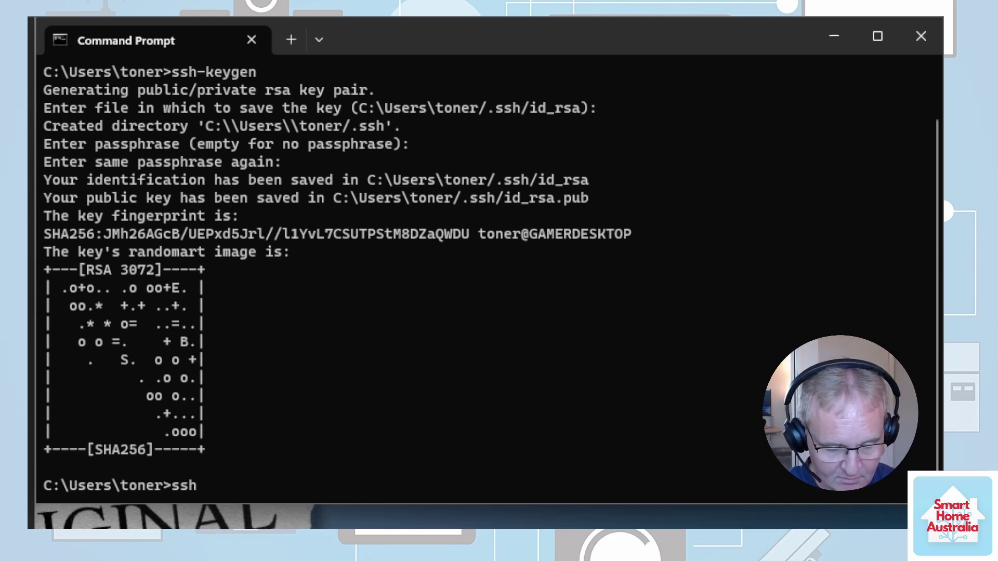
text( smarthomeaust)
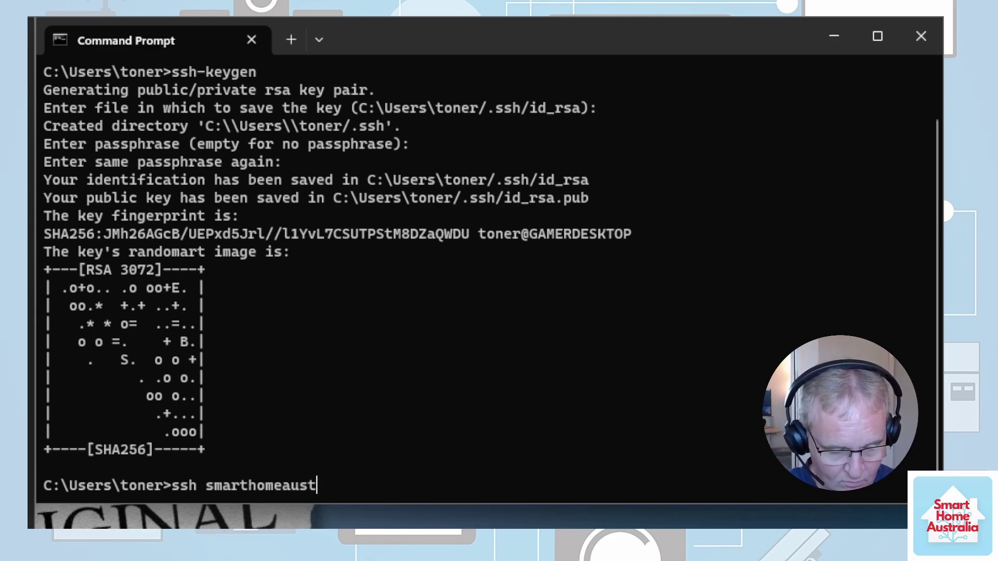
text(ralia)
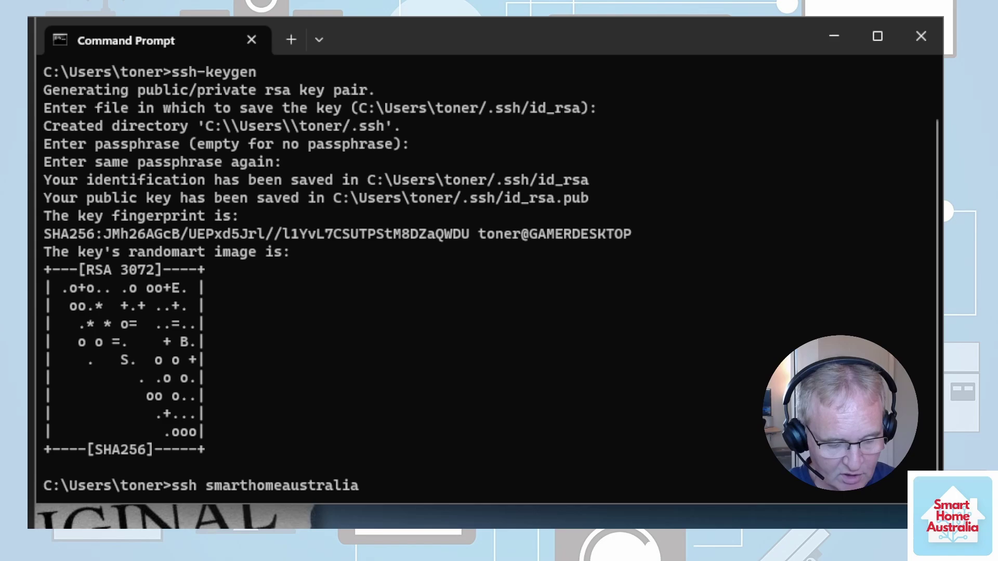
text(@)
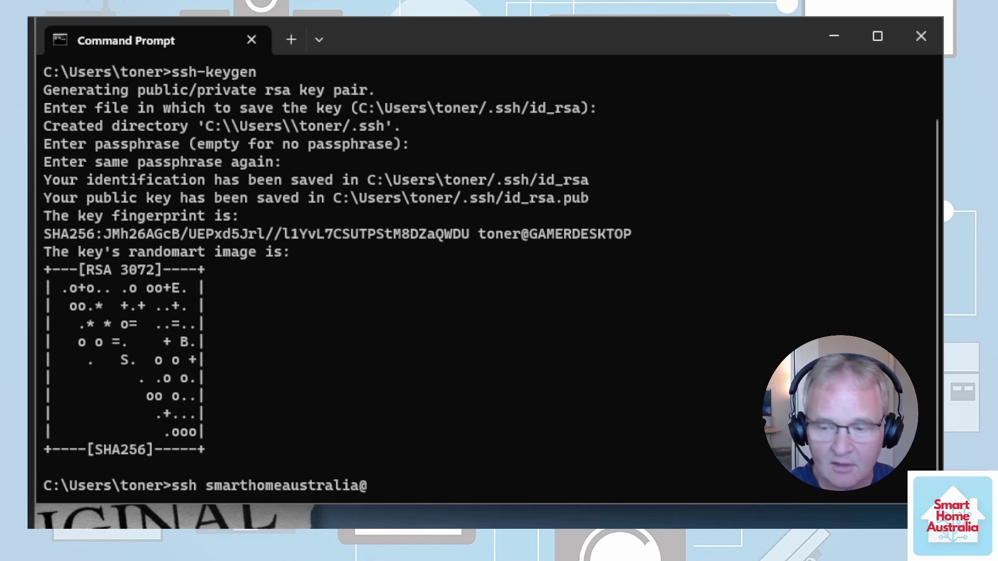
text(192)
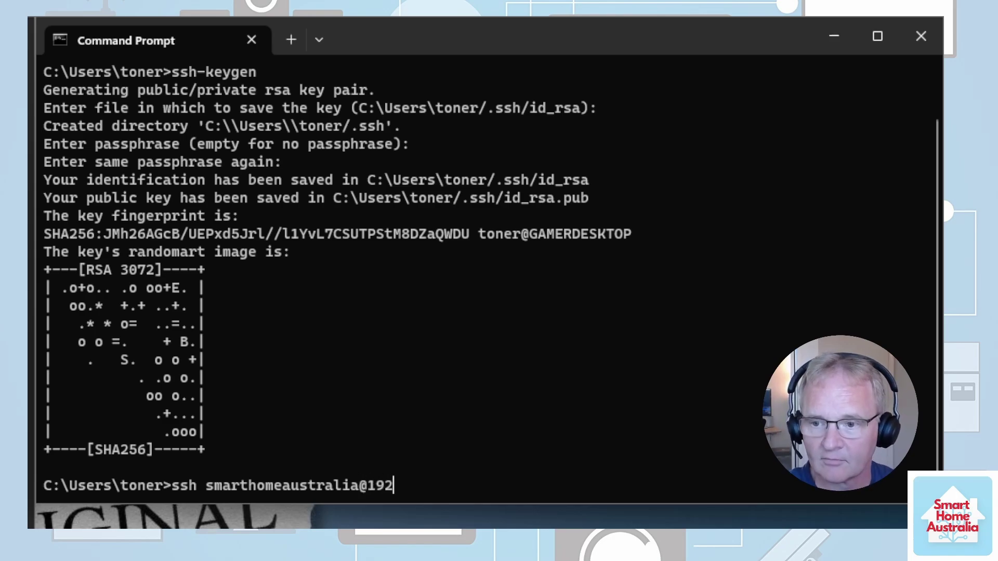
text(.168.1.13)
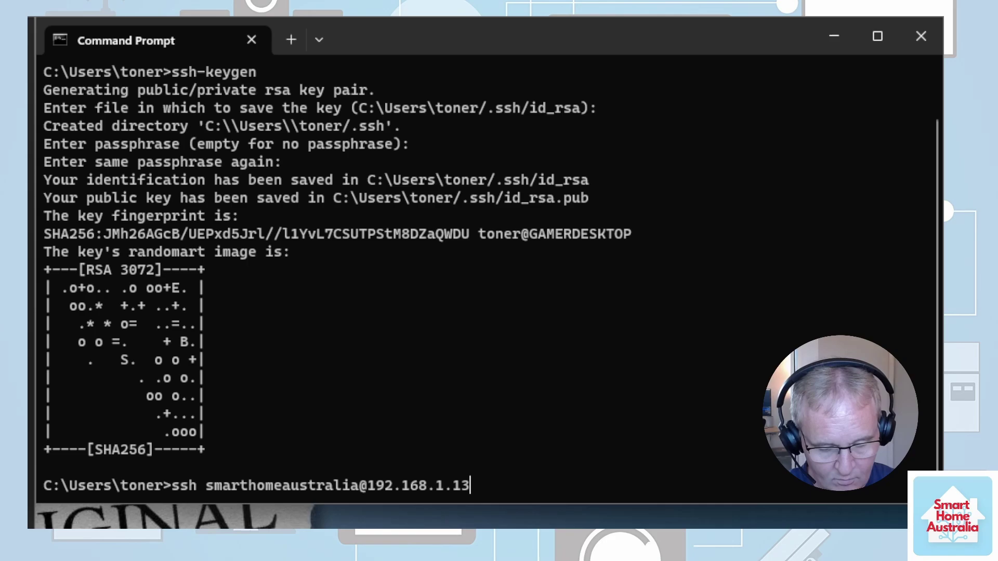
text(6)
key(Return)
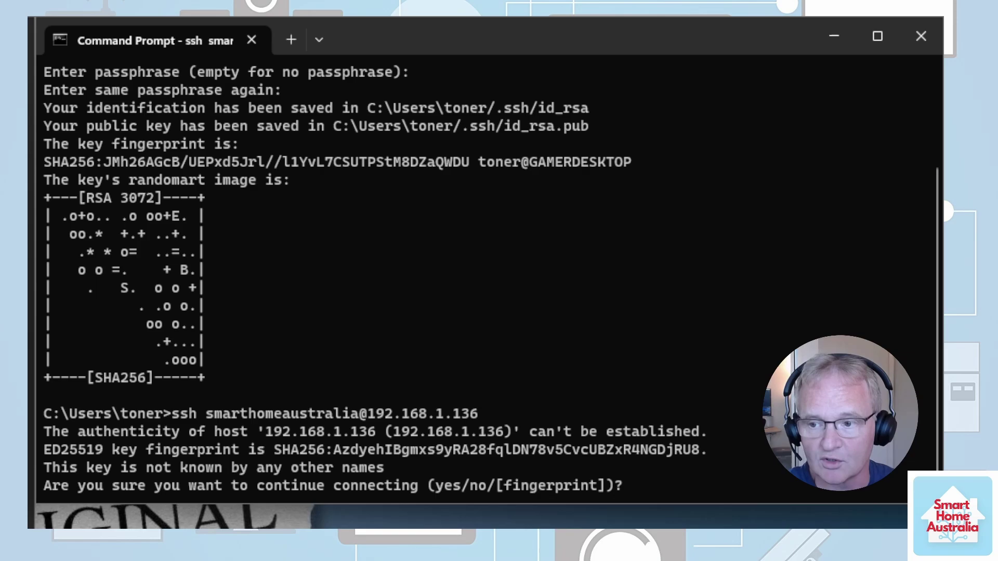
text(yes)
key(Return)
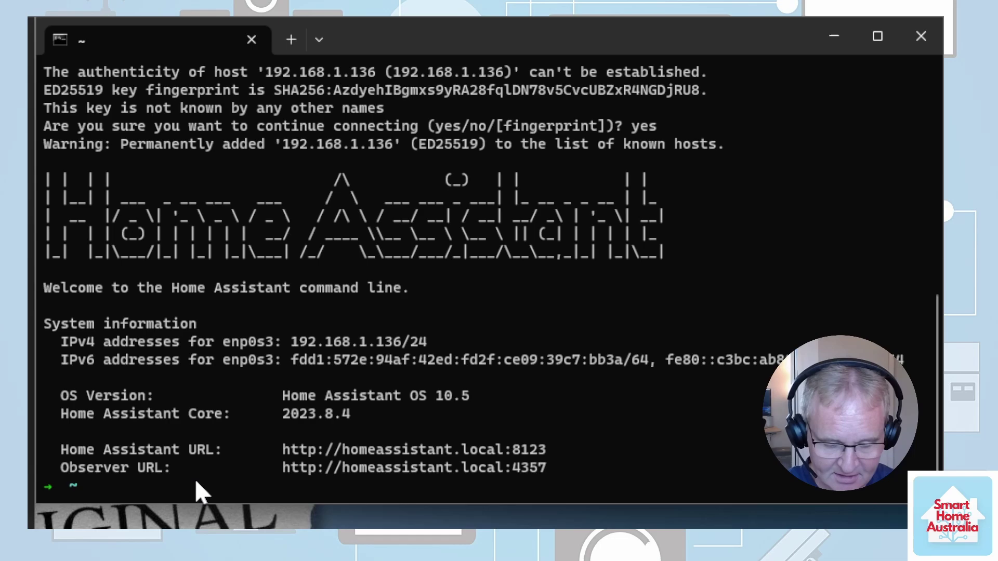
Run ls -la over SSH, showing the config, addons and ssl links in the home directory.
text(ls -la)
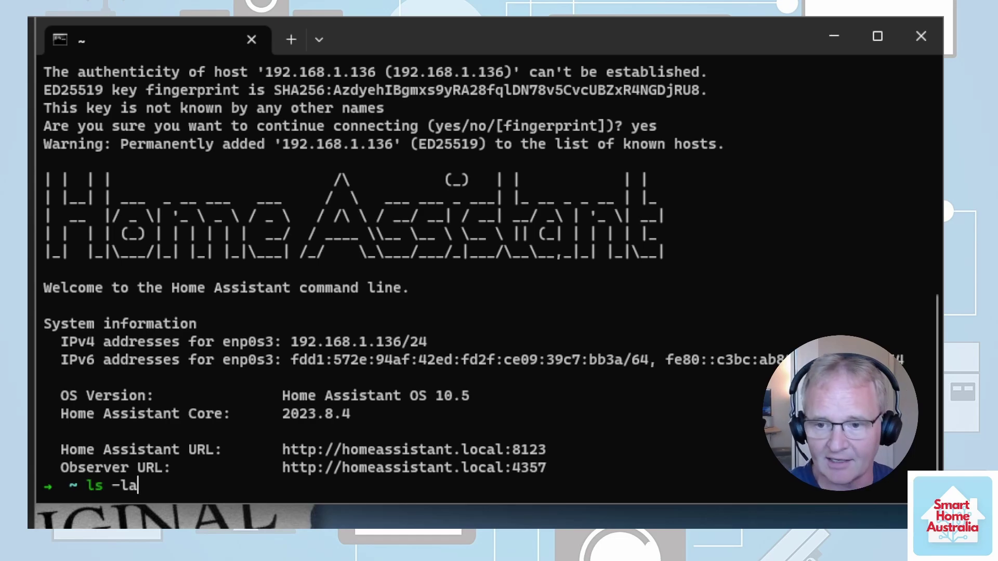
key(Return)
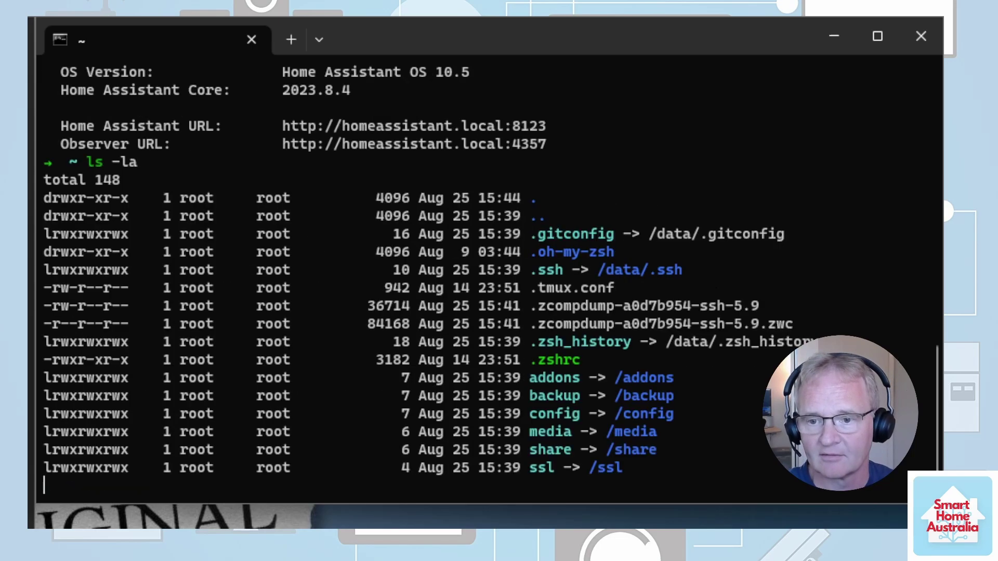